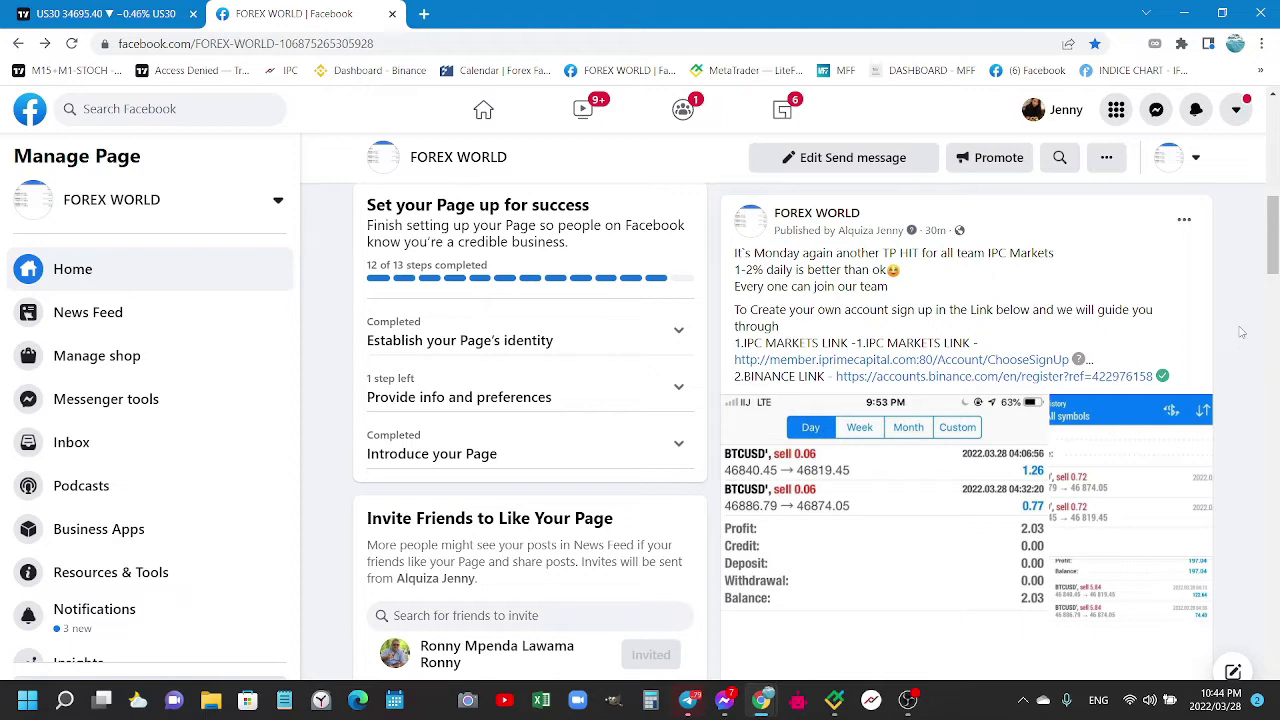
- Open the BINANCE LINK referral URL from the FOREX WORLD post in a new tab
scroll(937, 391, down, 2)
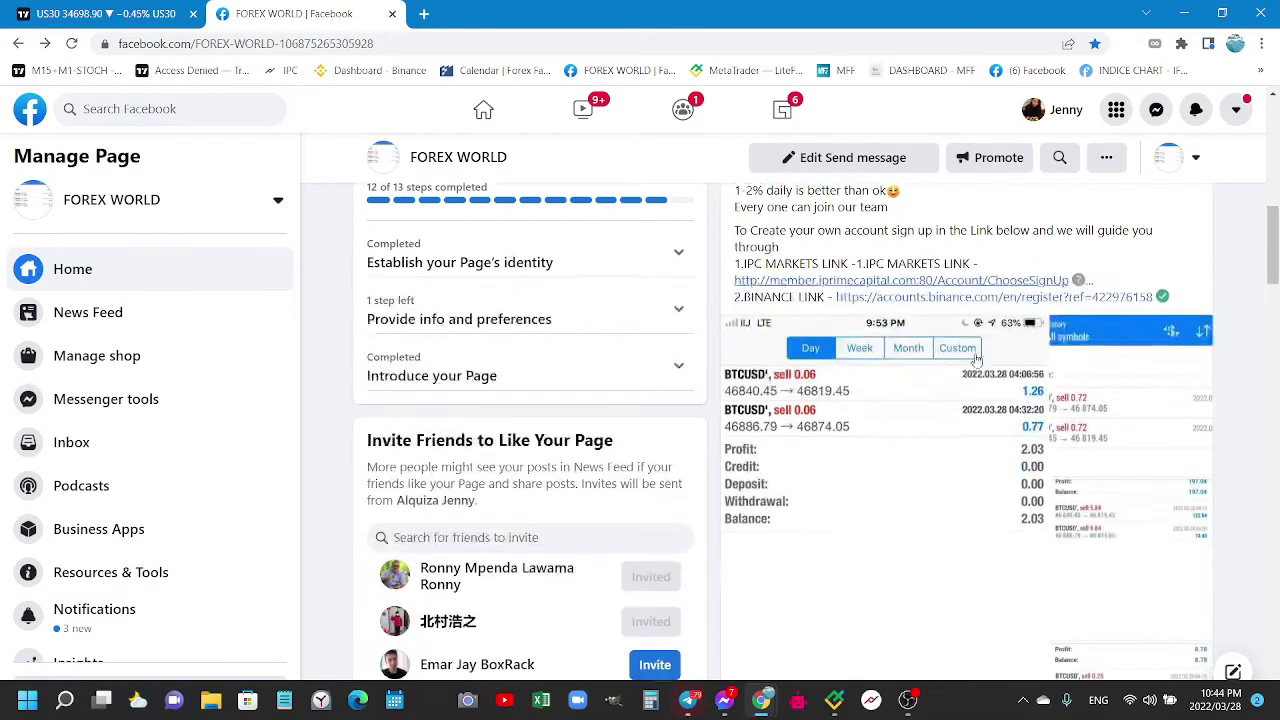
scroll(937, 391, up, 2)
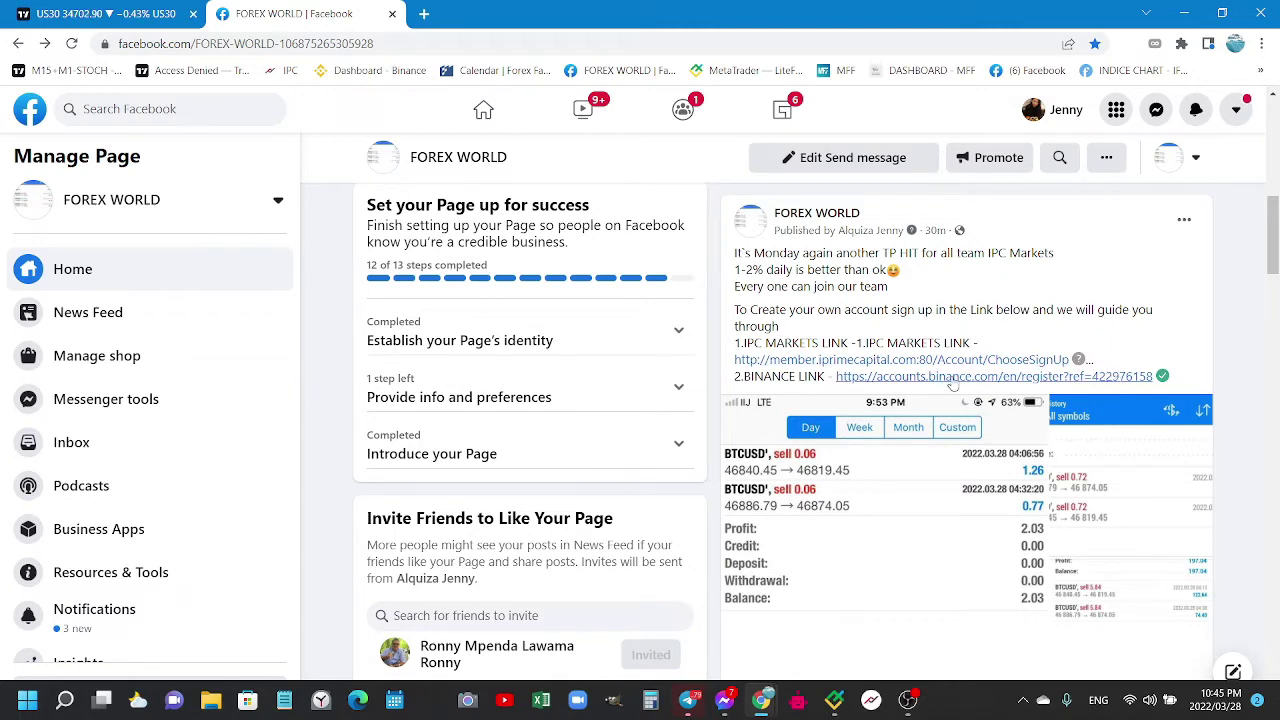
click(951, 378)
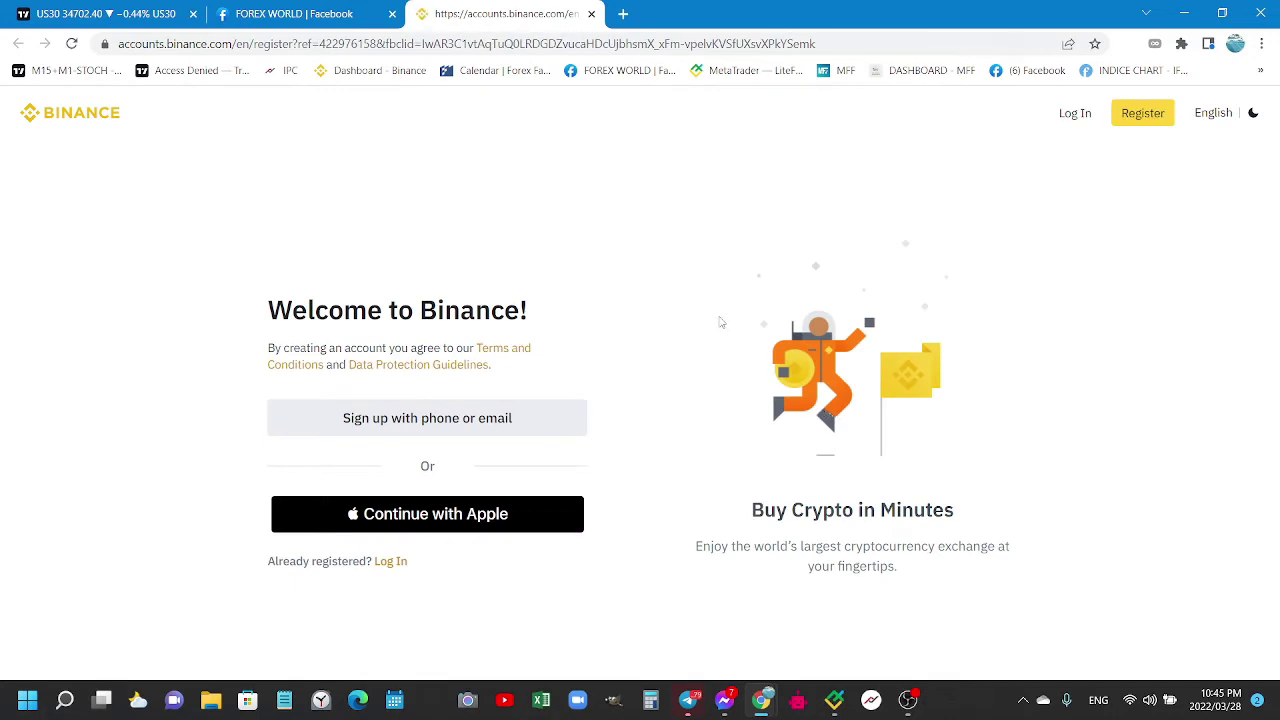
- Choose 'Sign up with phone or email' and confirm Philippines as the country of residence
click(442, 418)
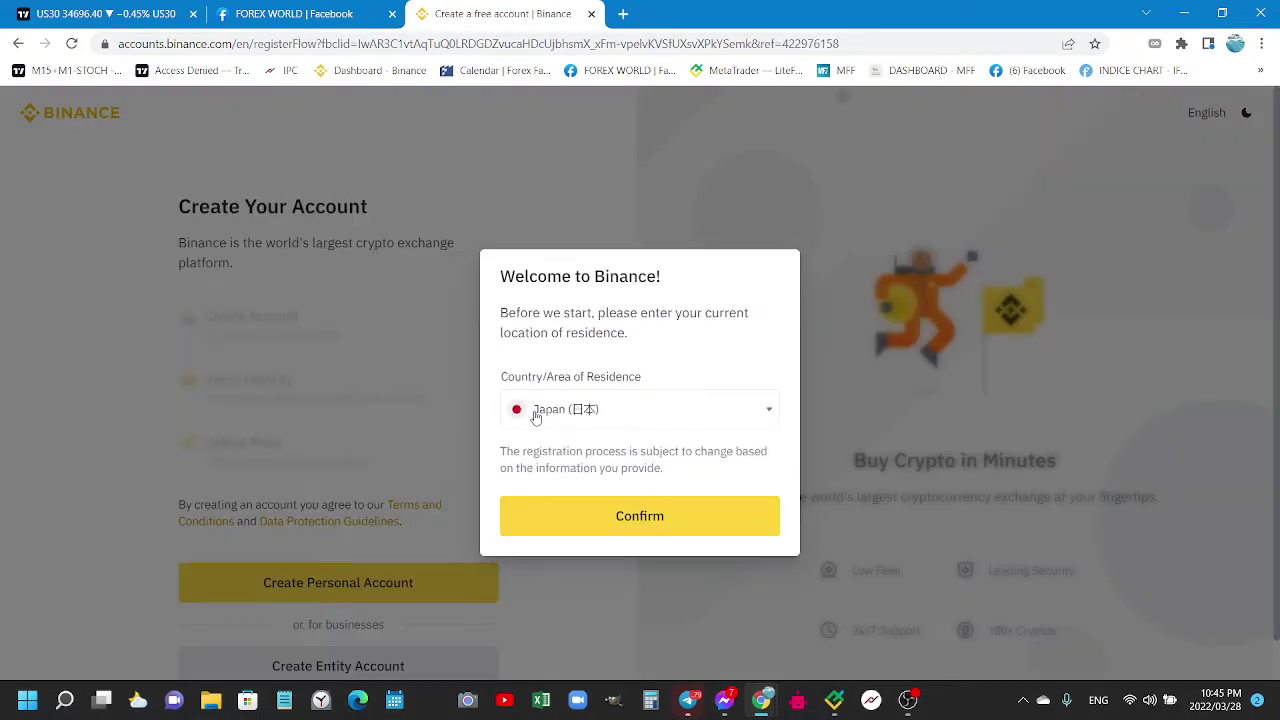
click(767, 413)
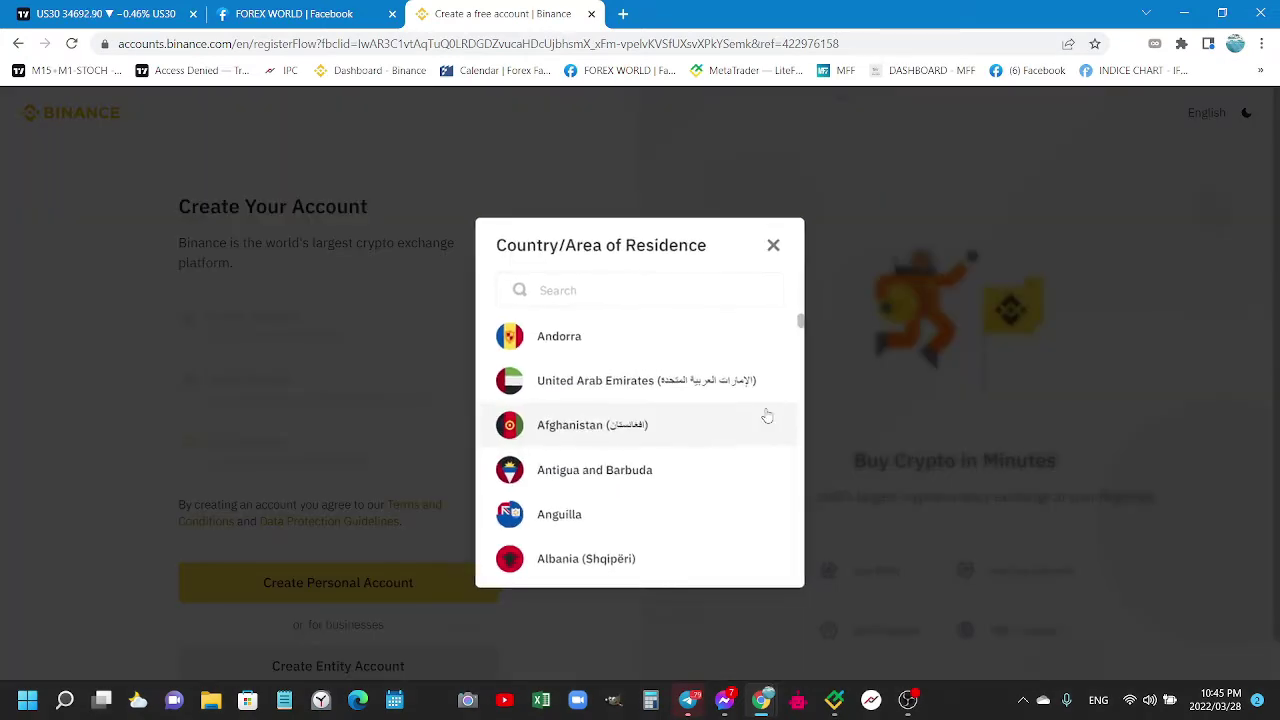
click(632, 289)
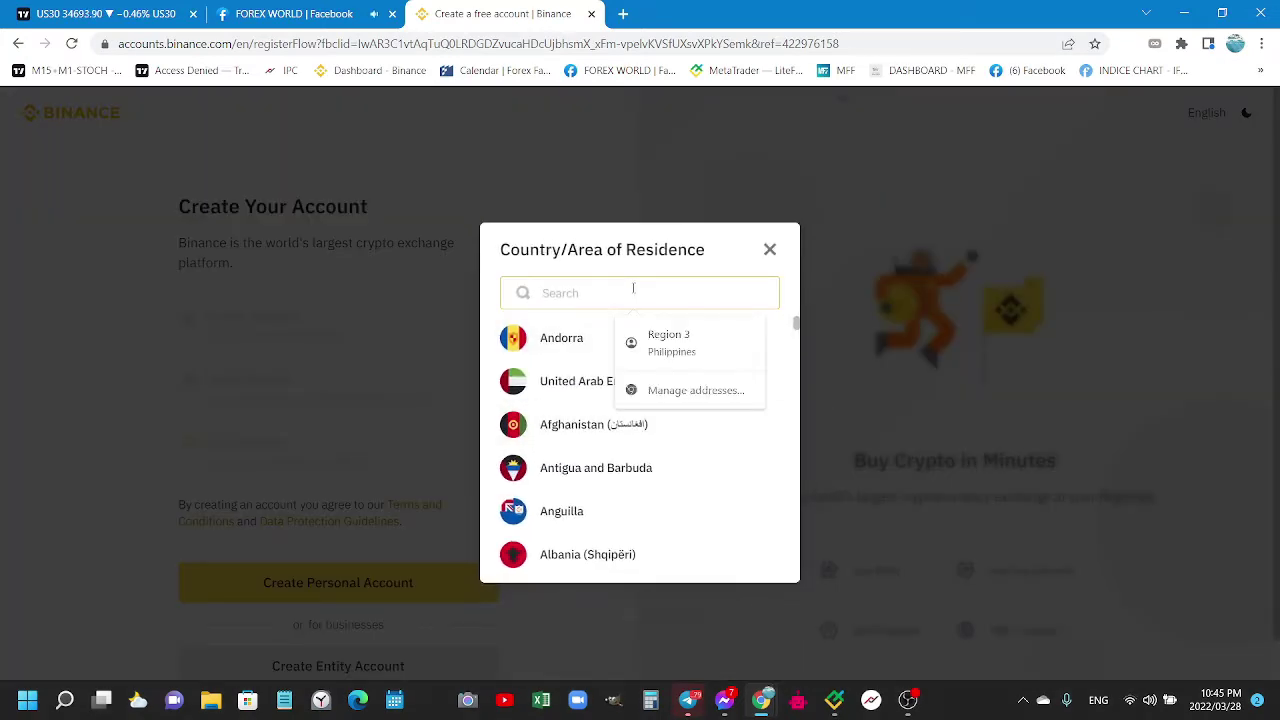
text(phi)
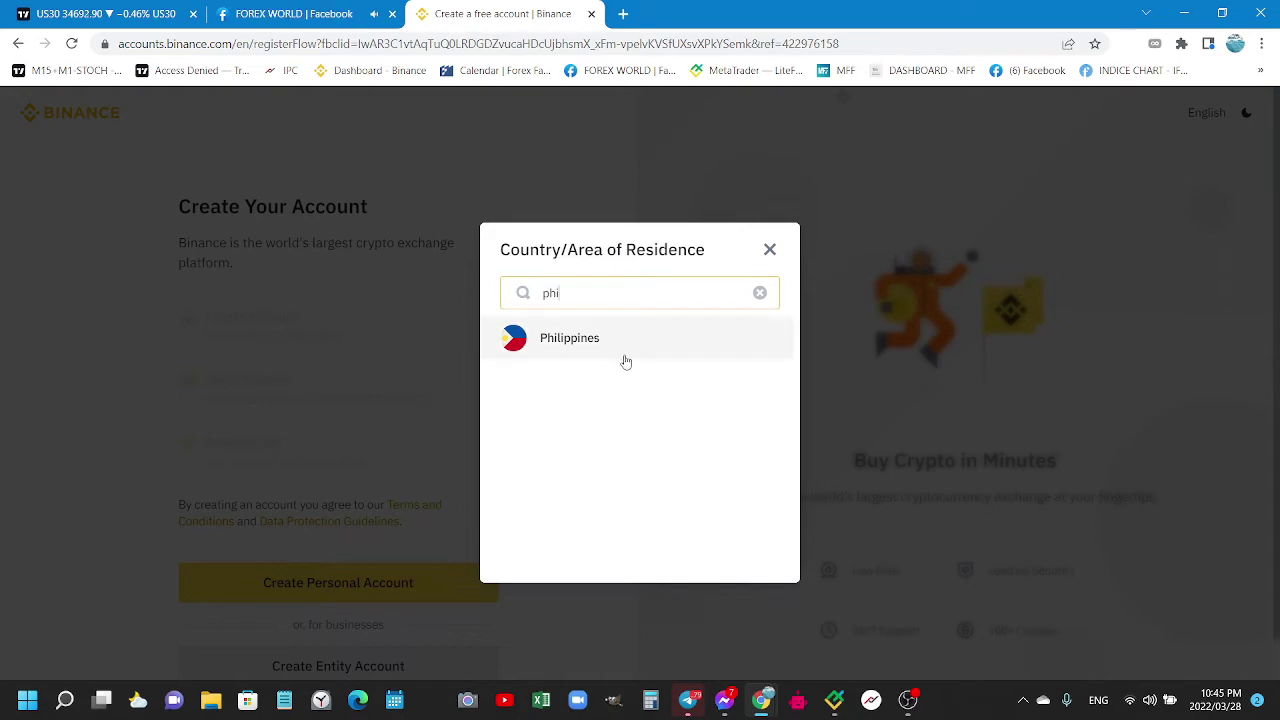
click(621, 359)
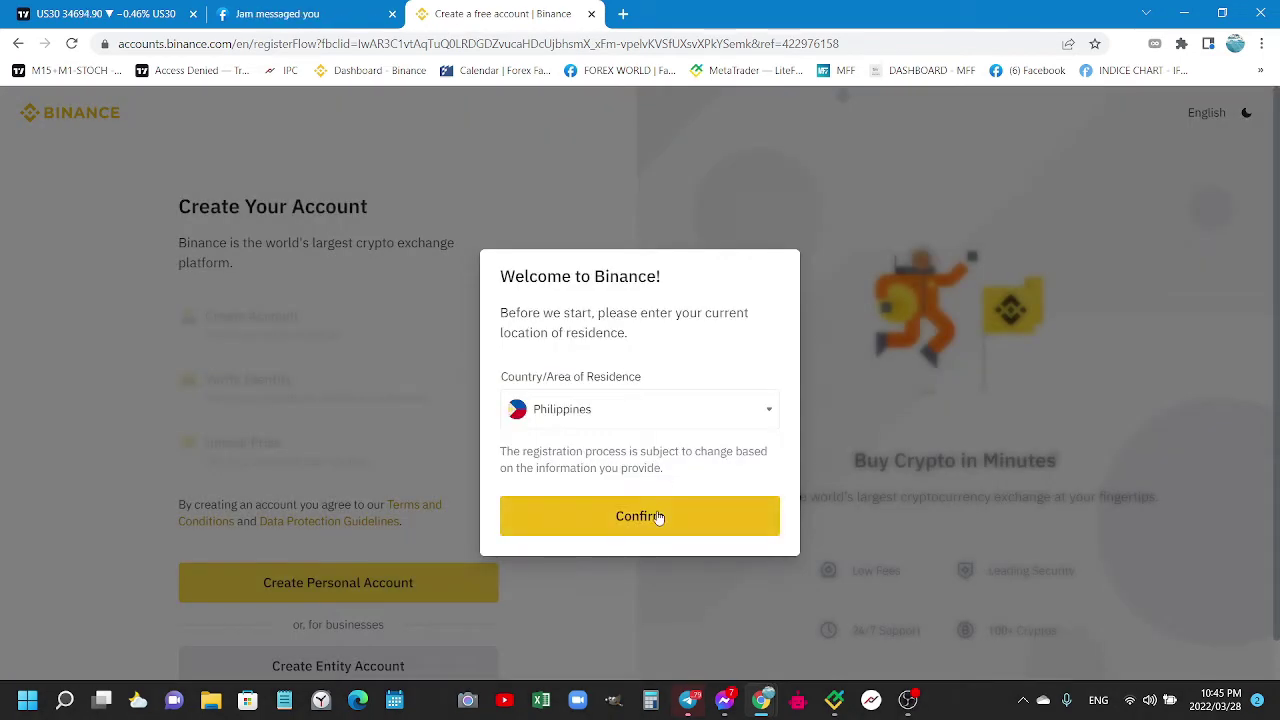
click(652, 517)
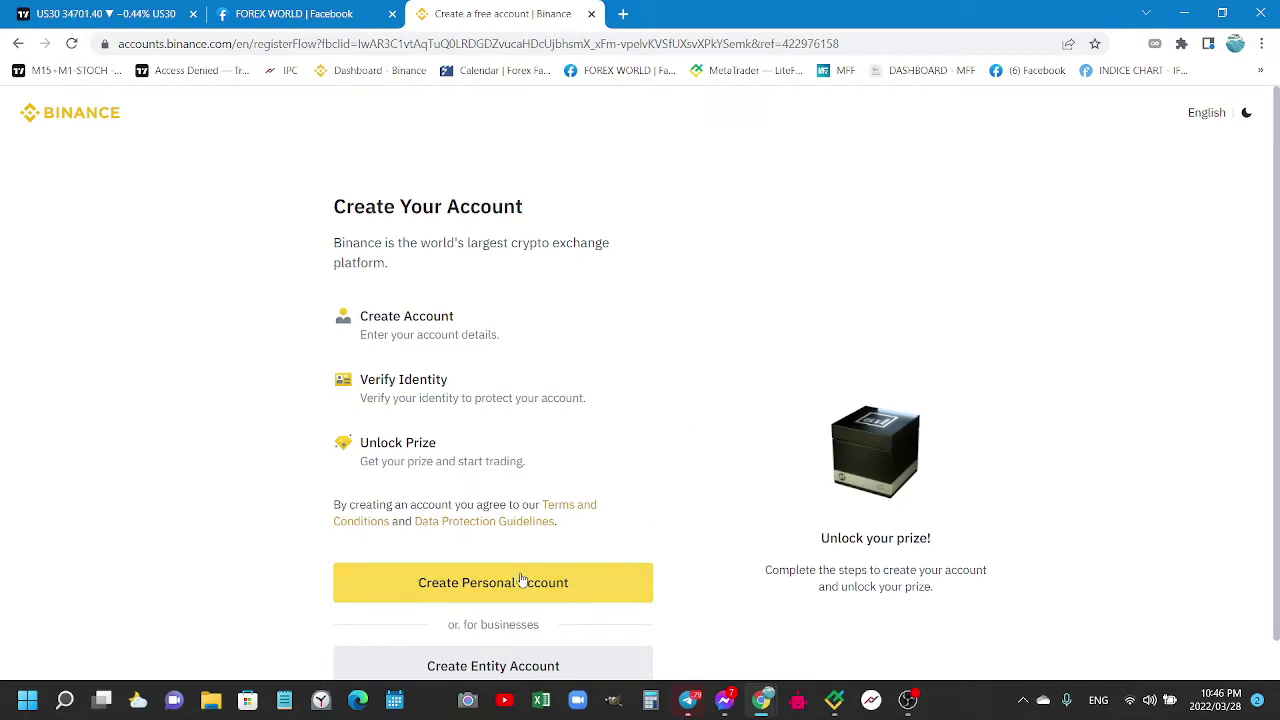
- Create a personal account with the new e-mail and password, opting in to email updates
click(480, 588)
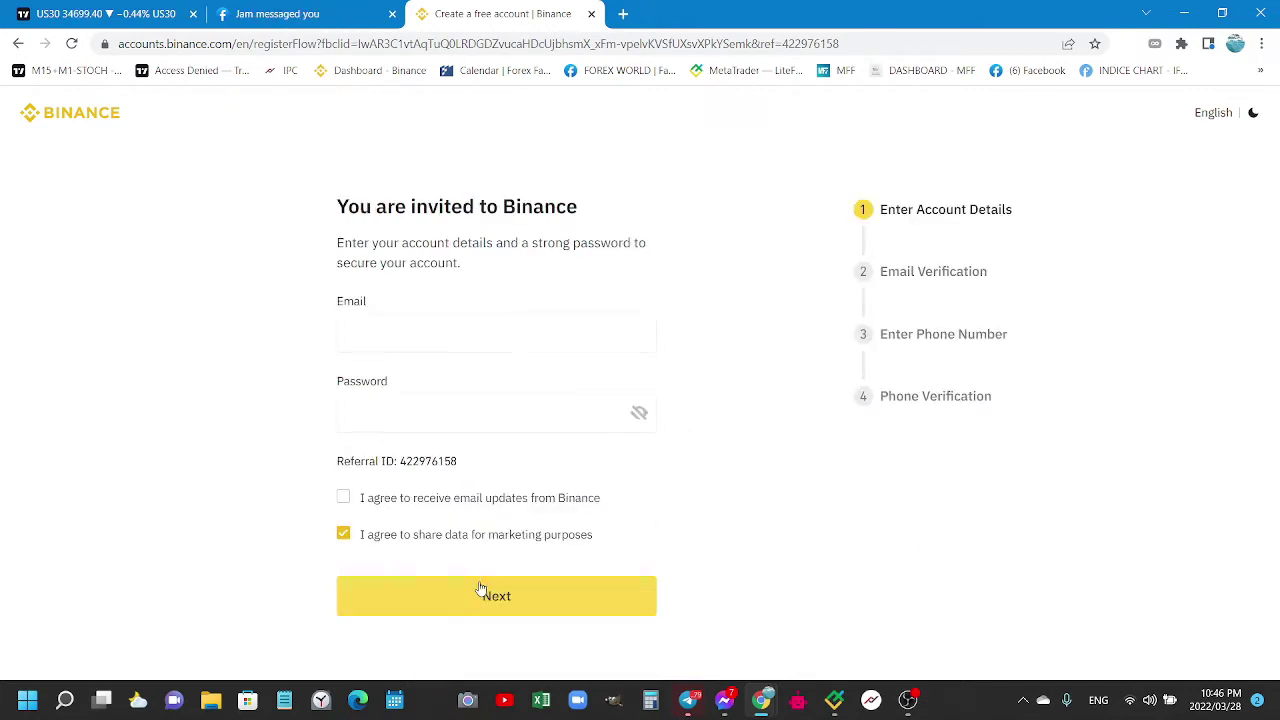
click(425, 330)
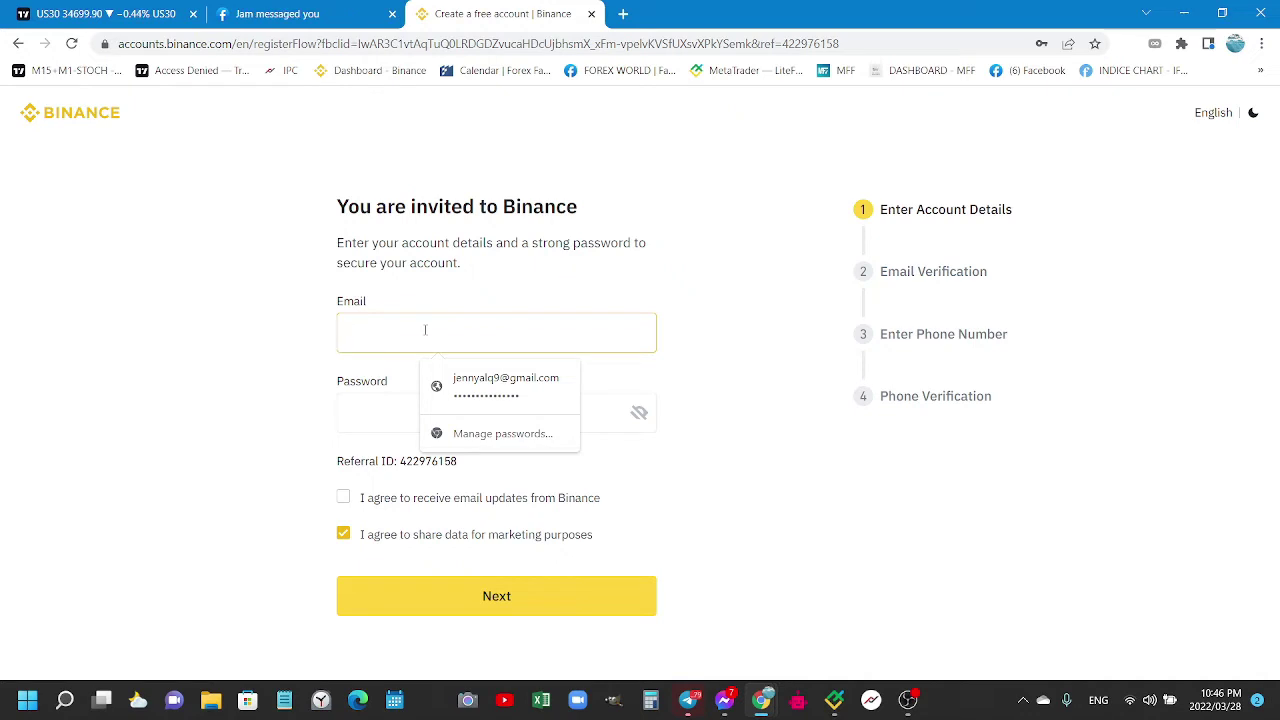
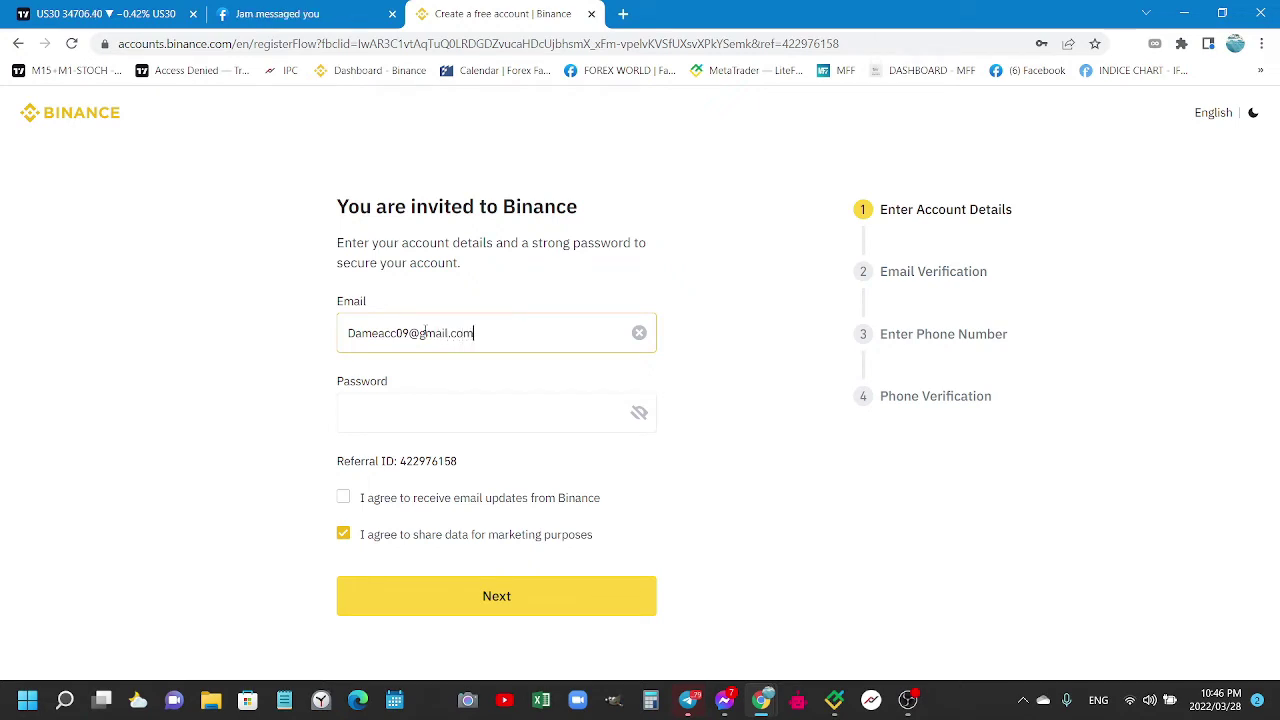
click(418, 415)
text(••••••••)
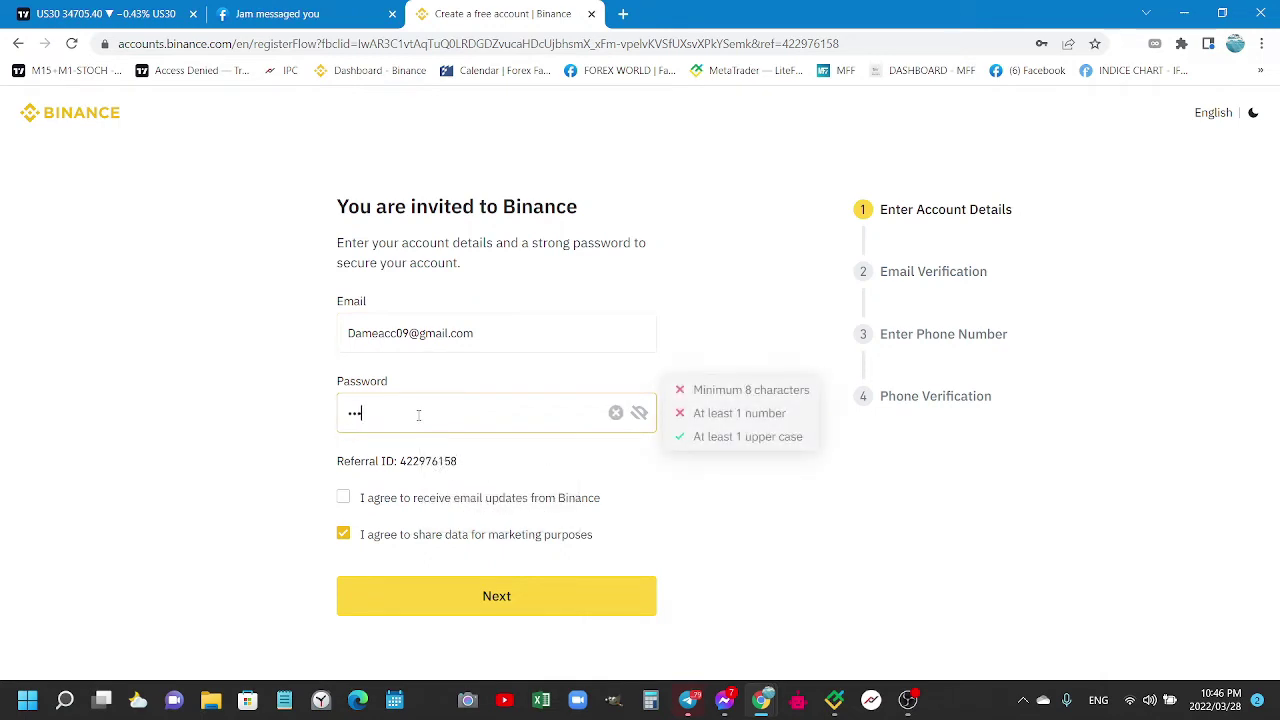
text(••••••)
click(343, 497)
click(490, 610)
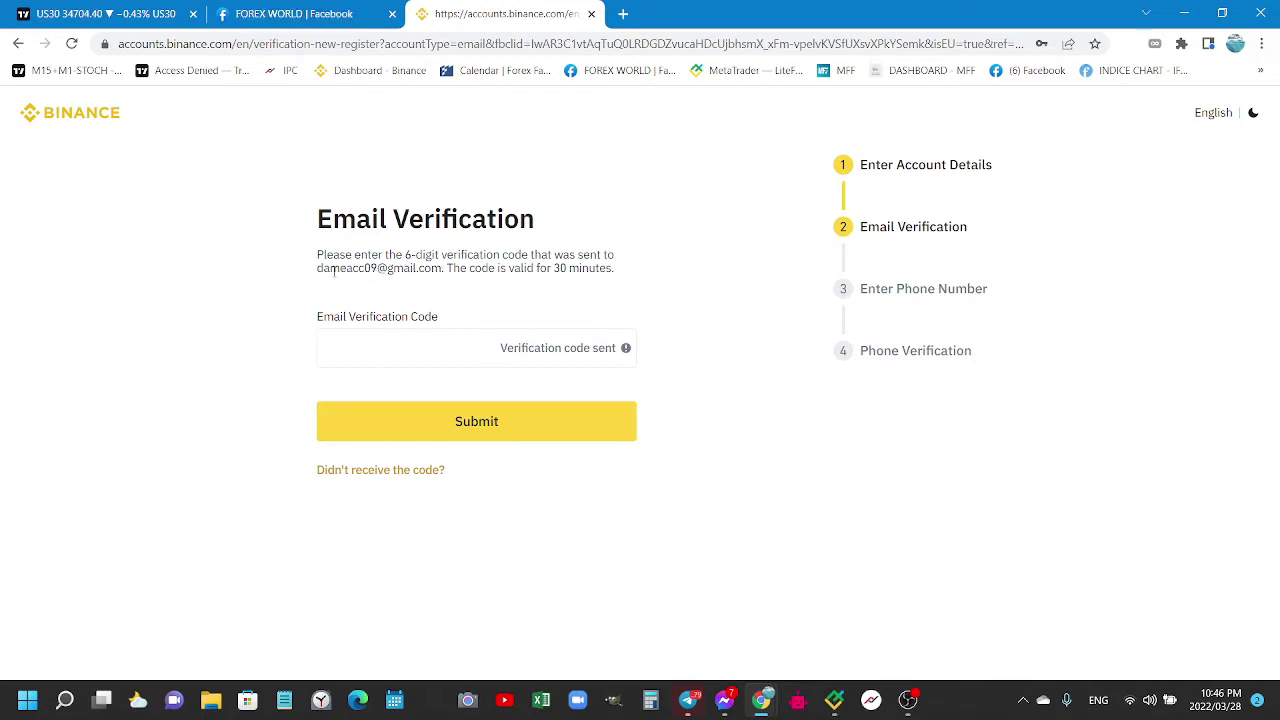
- Enter the 6-digit code from the email into Email Verification Code and submit
click(431, 344)
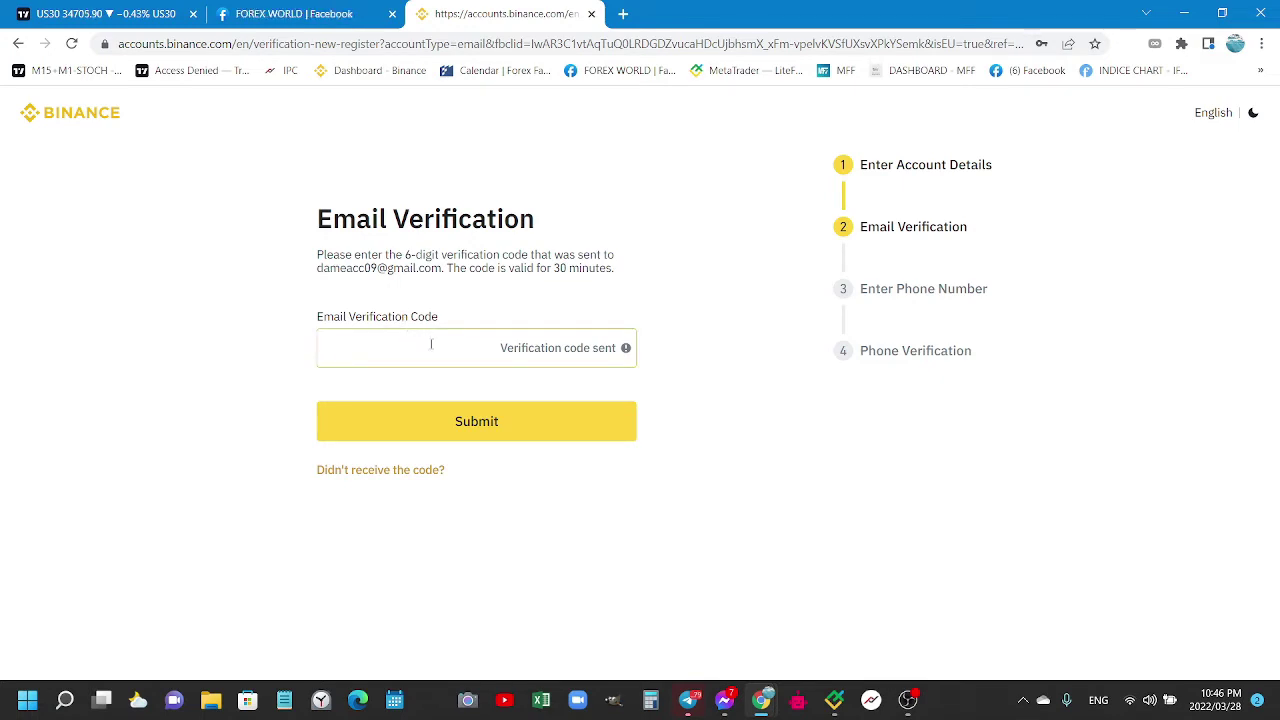
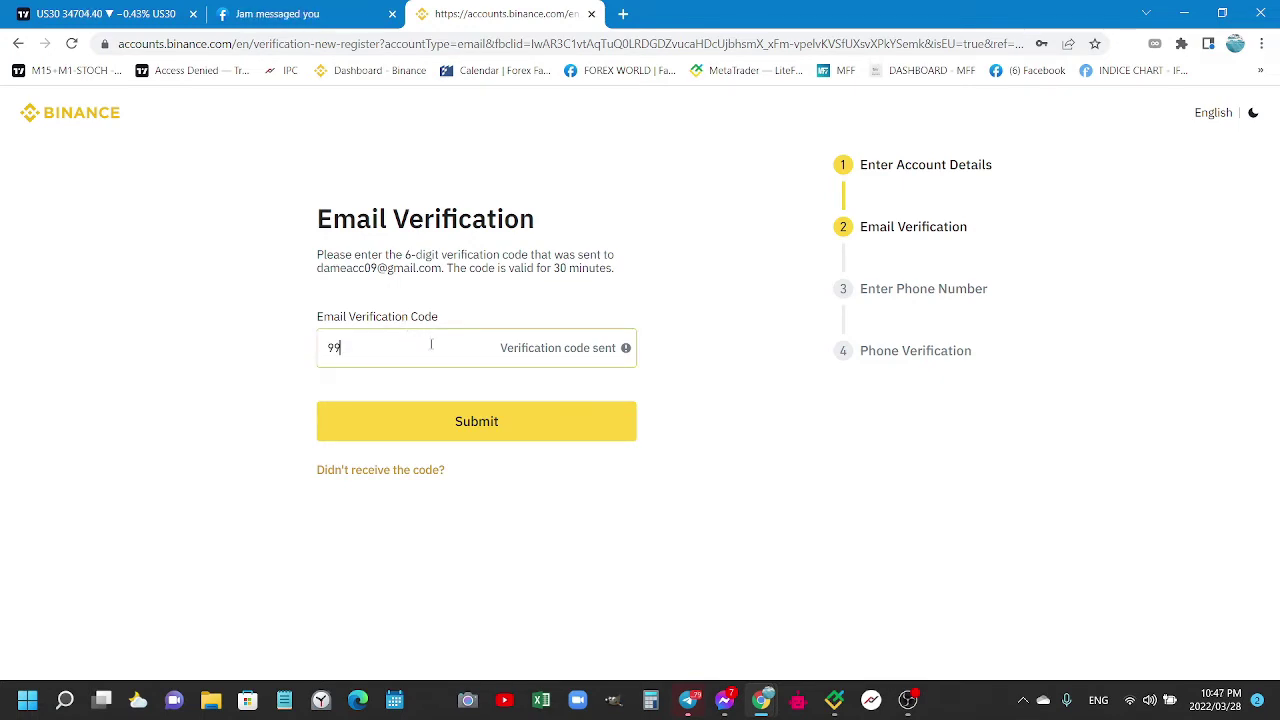
click(482, 424)
- Search the area code list for 'ph' and choose Philippines +63
click(408, 294)
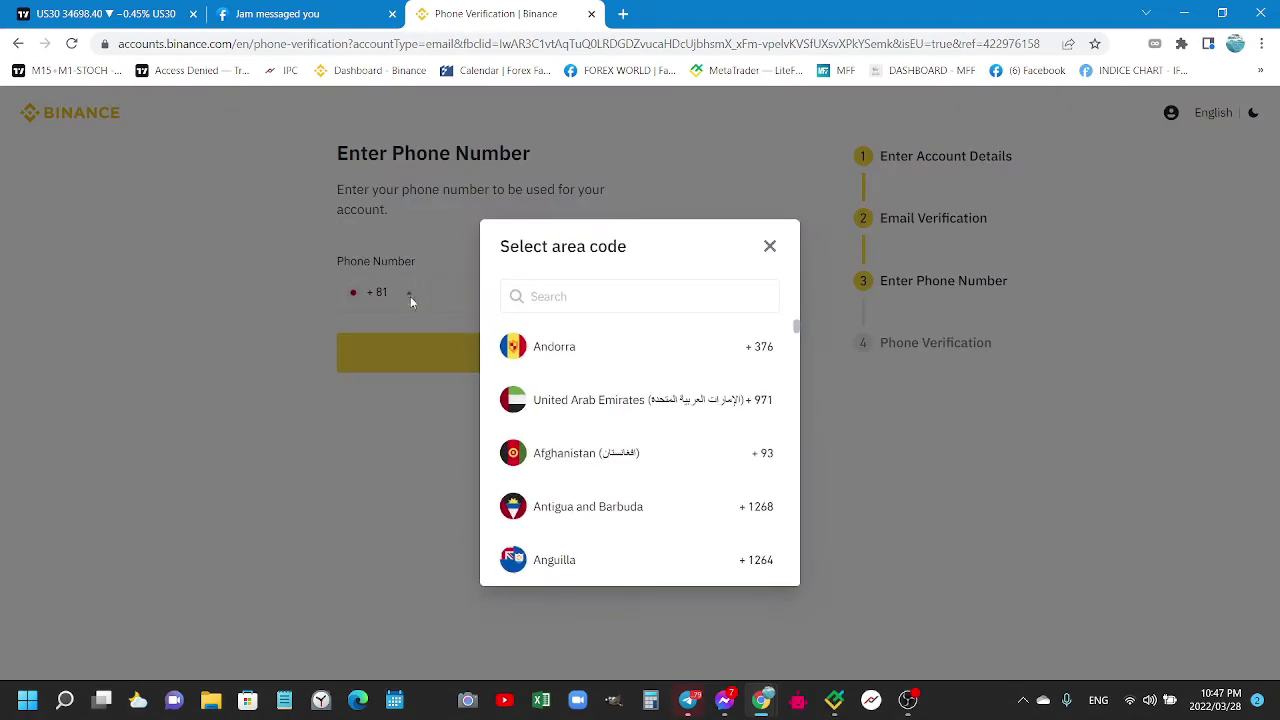
click(546, 298)
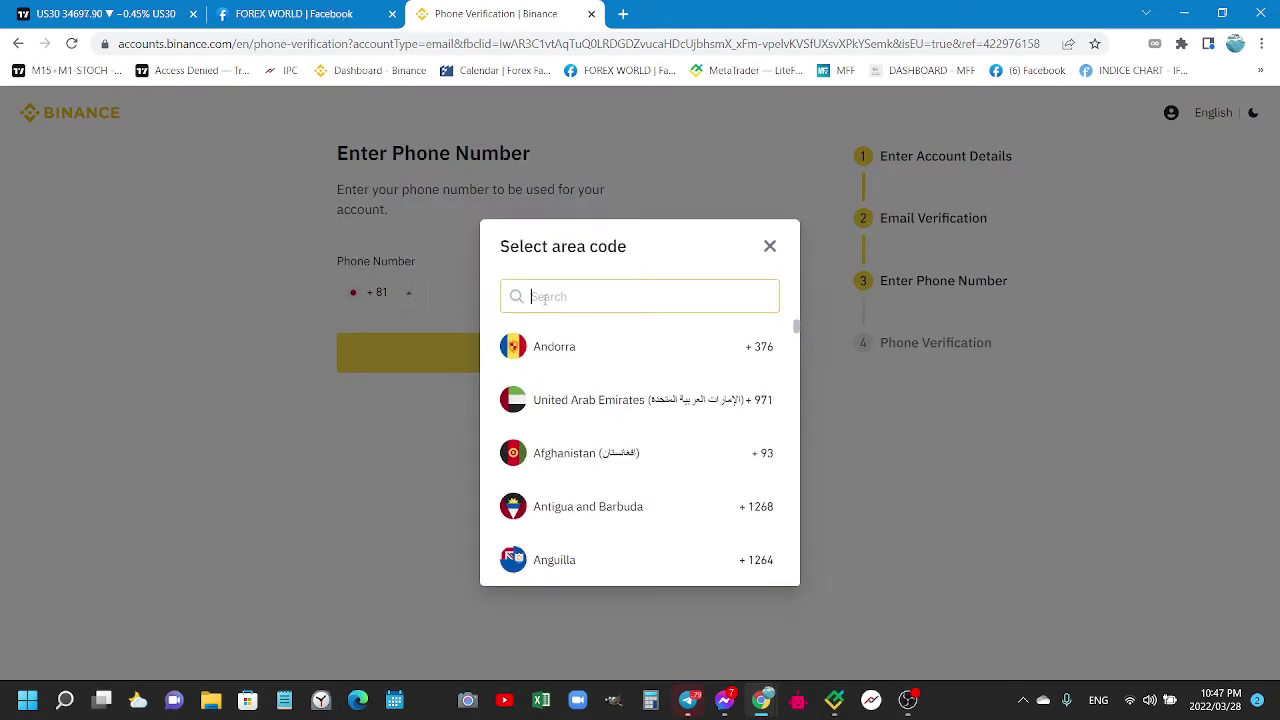
text(ph)
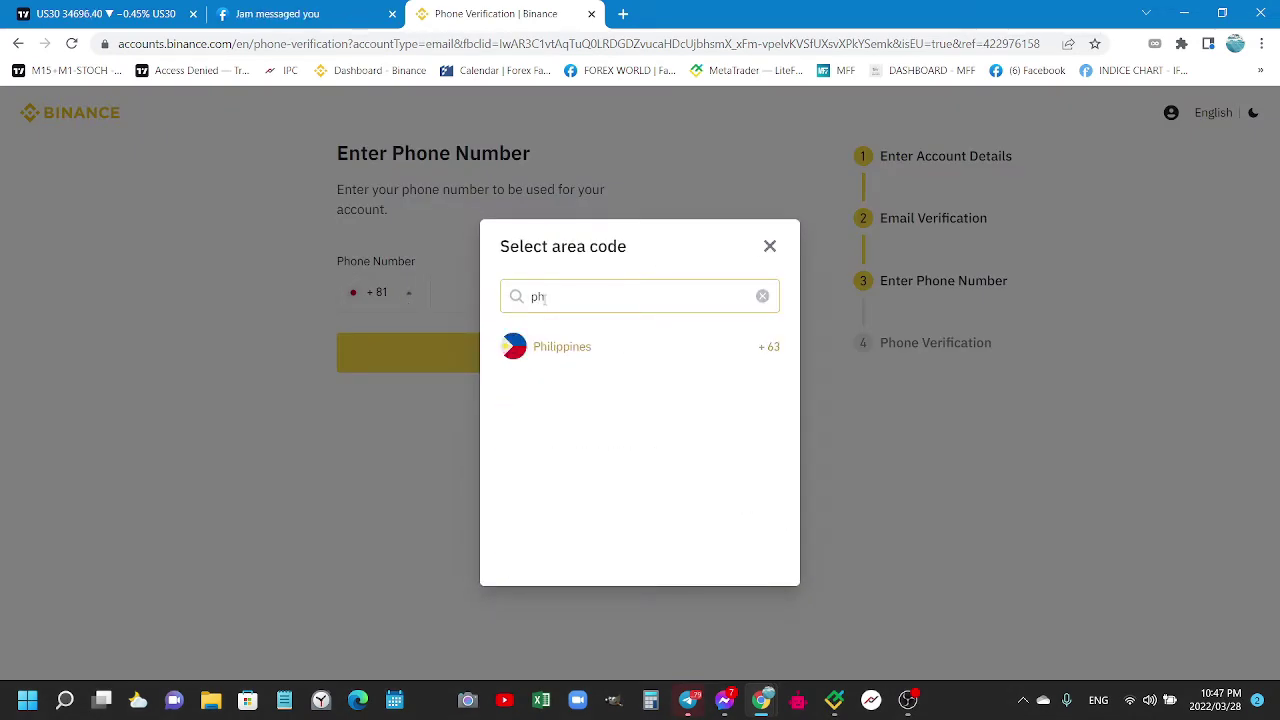
click(577, 360)
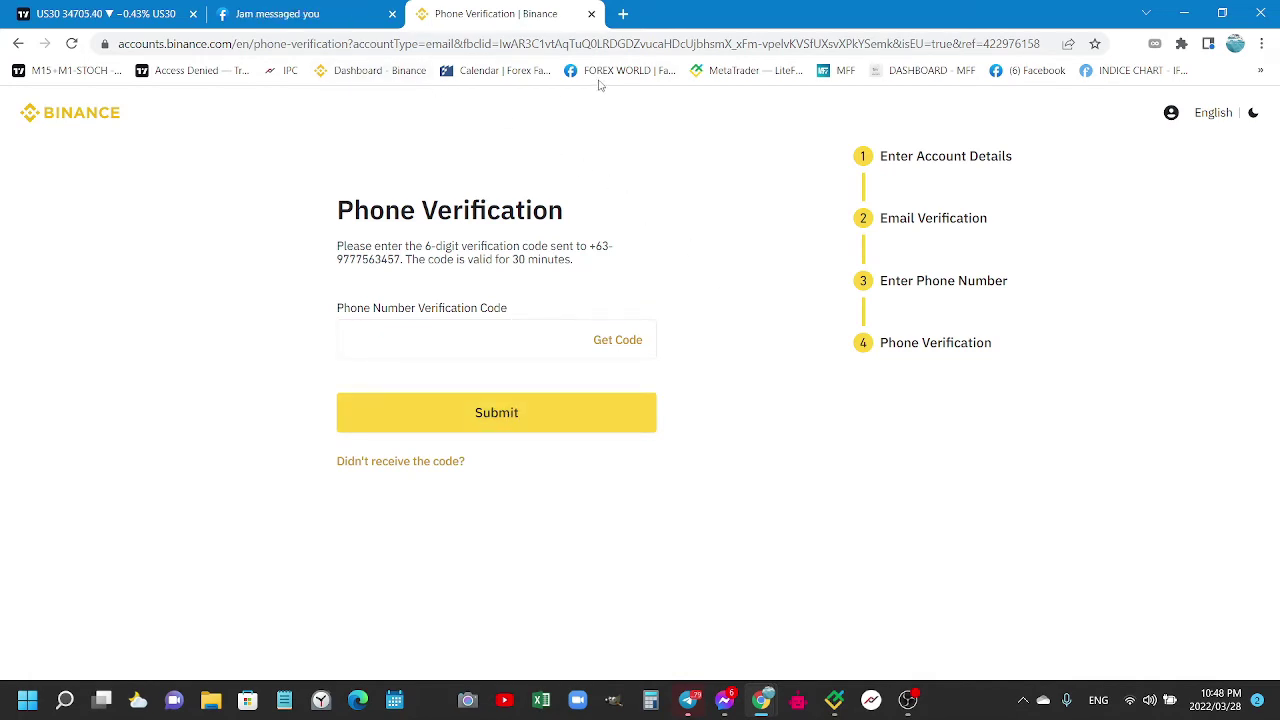
- Load the Dashboard - Binance bookmark in a new tab and close the Phone Verification tab
click(623, 13)
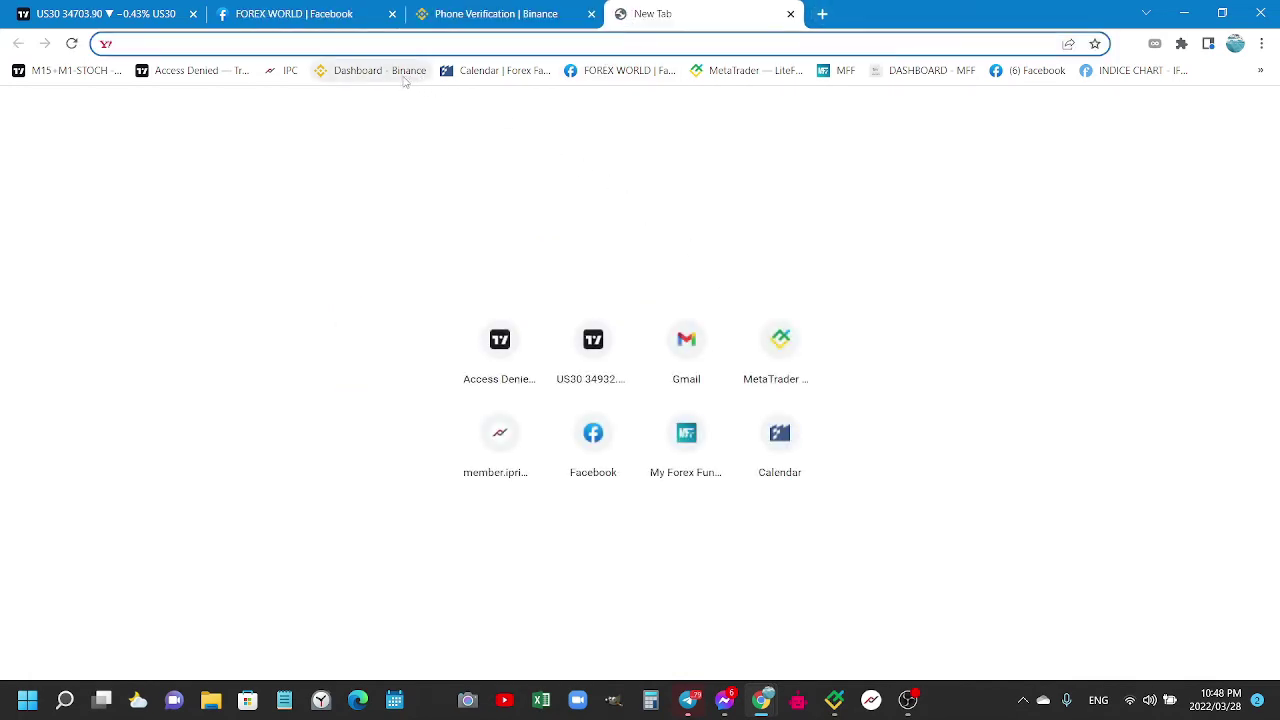
click(403, 75)
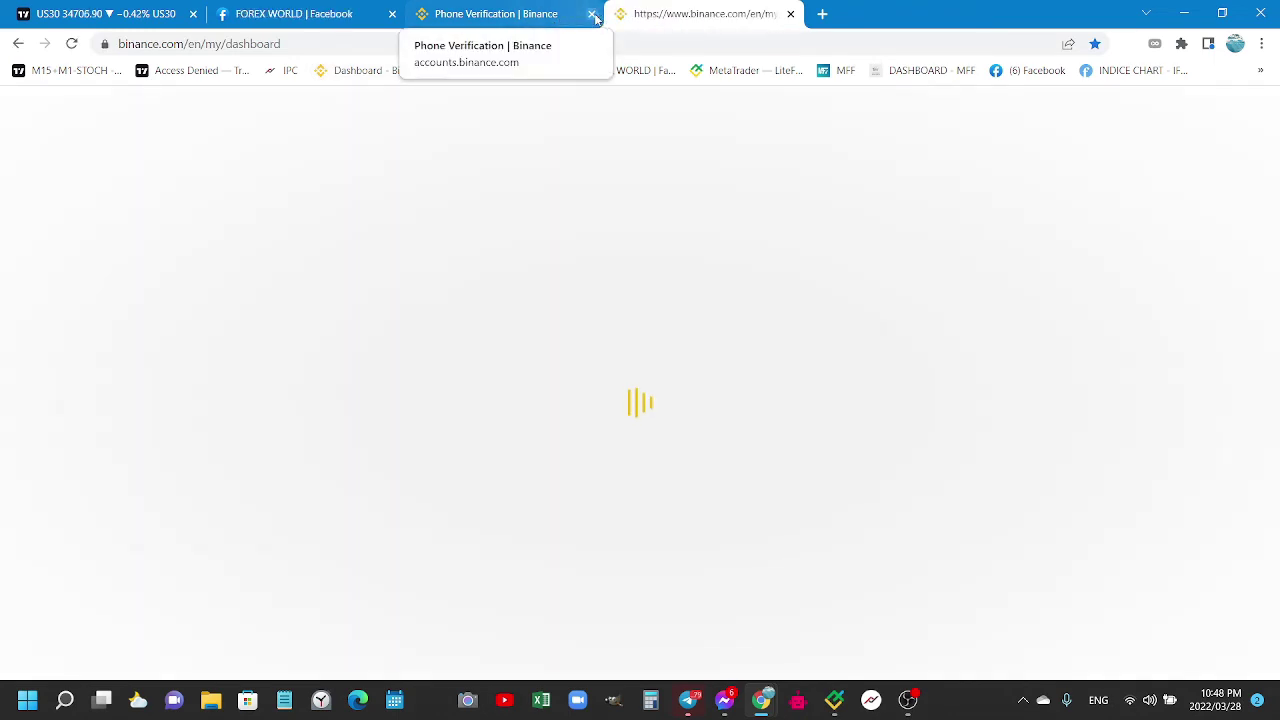
click(591, 14)
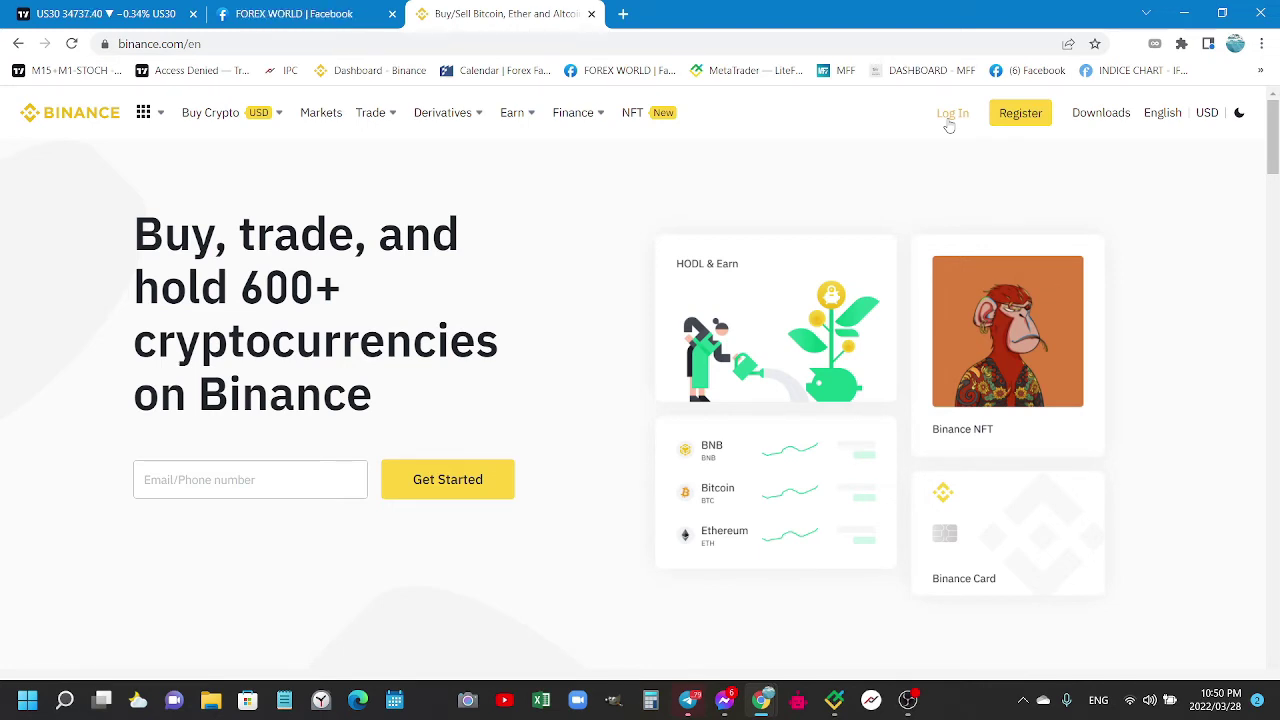
- Log in with the saved email and password, then enter the SMS security code
click(951, 116)
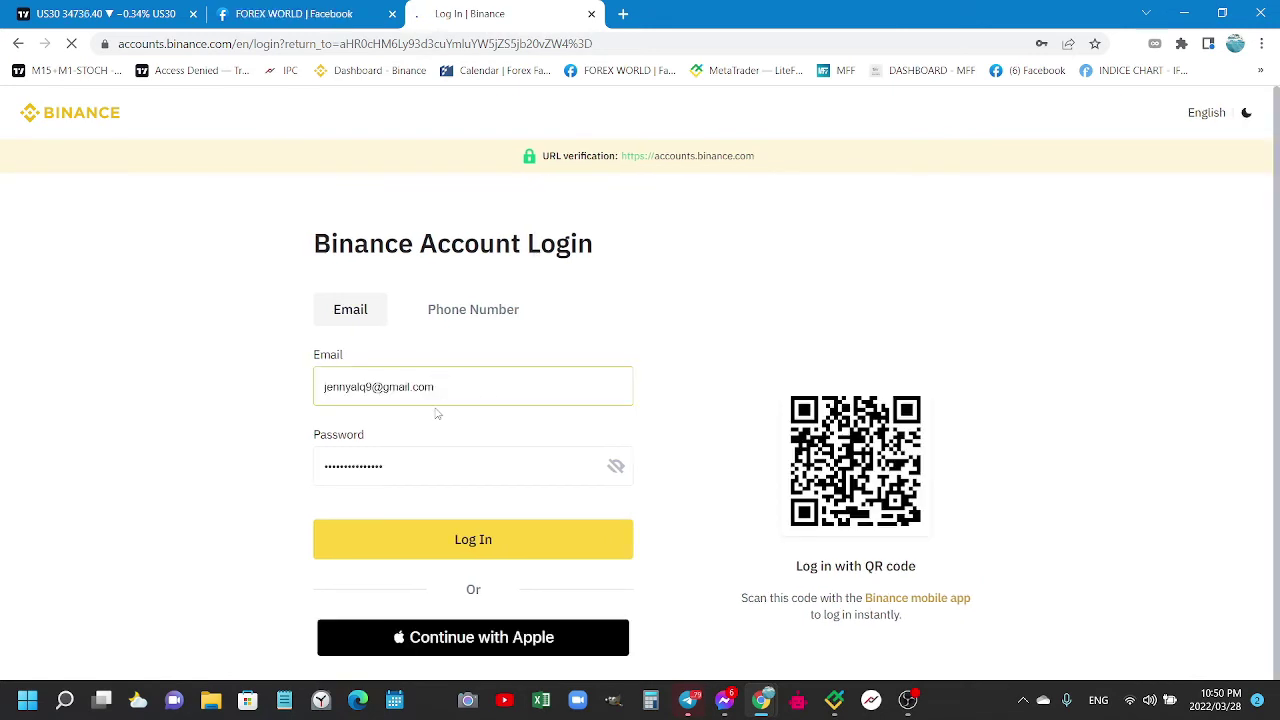
click(527, 533)
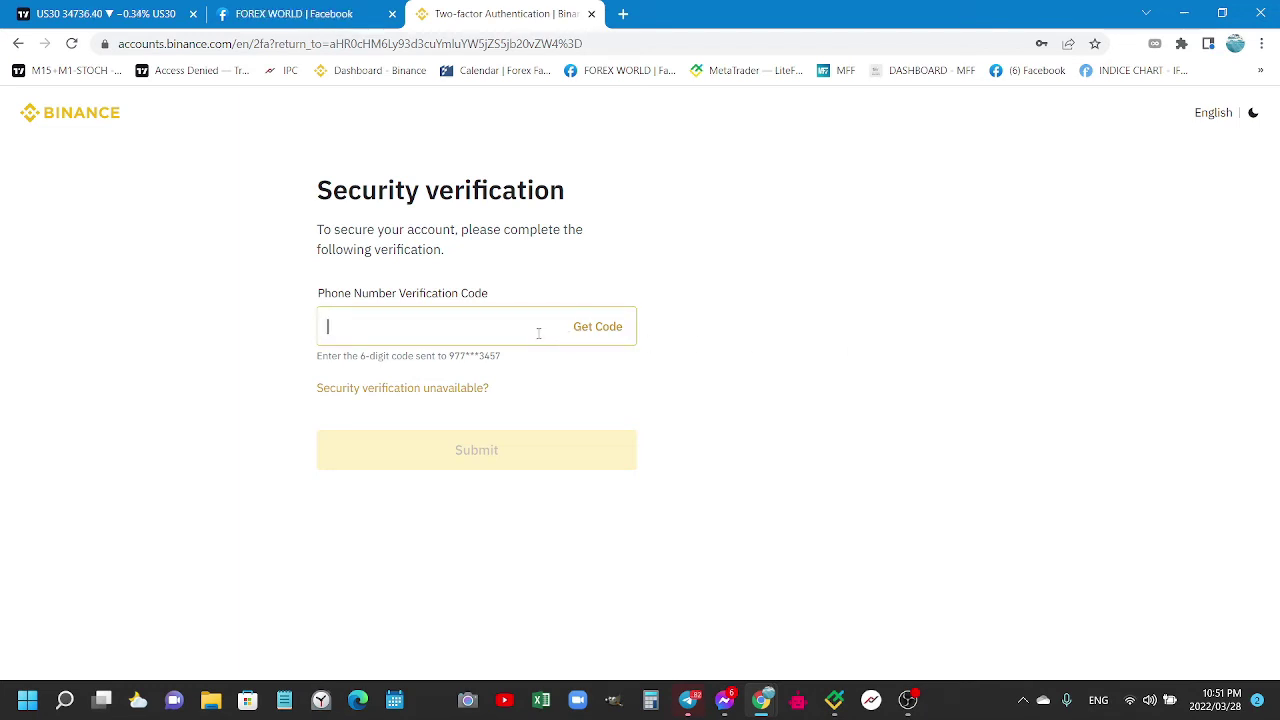
click(597, 327)
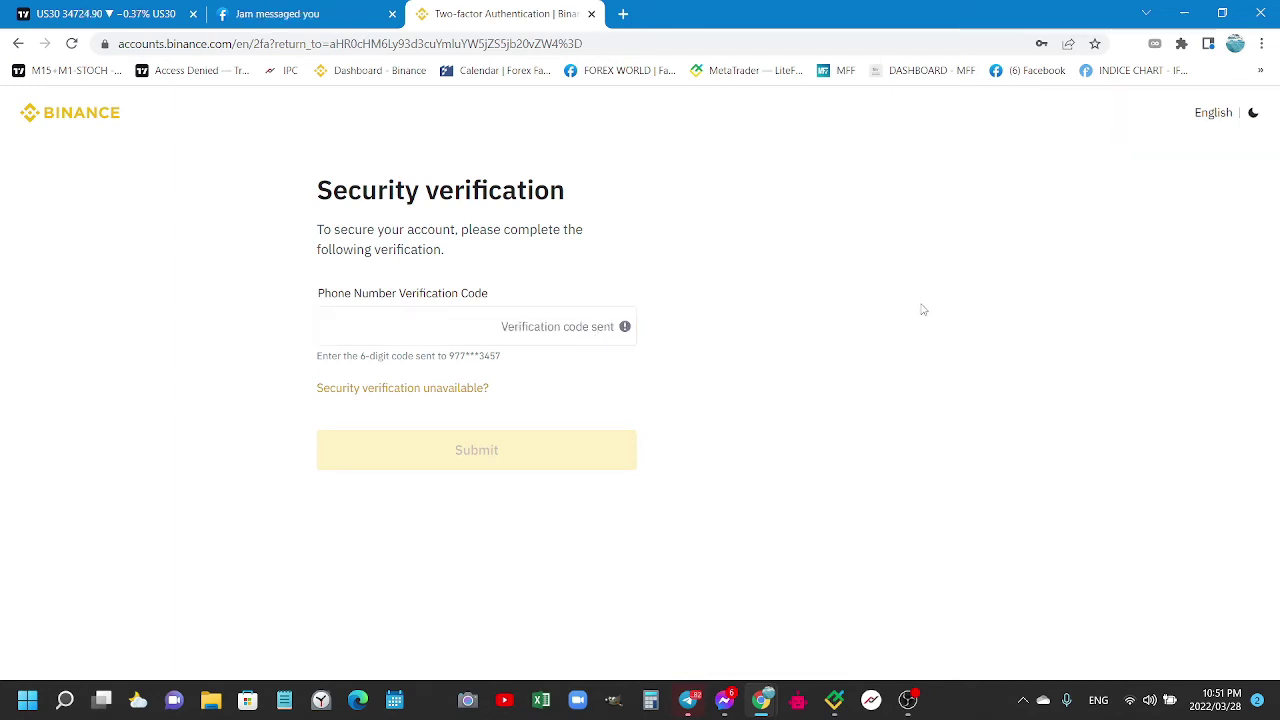
click(432, 326)
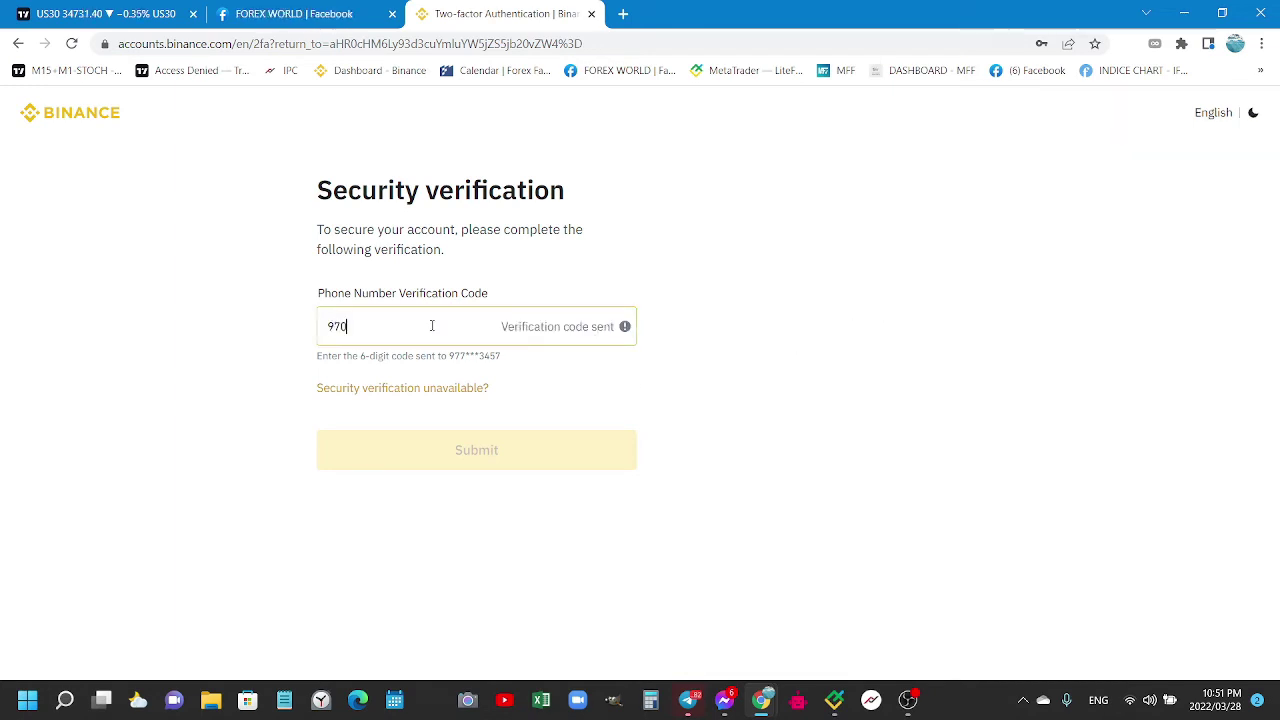
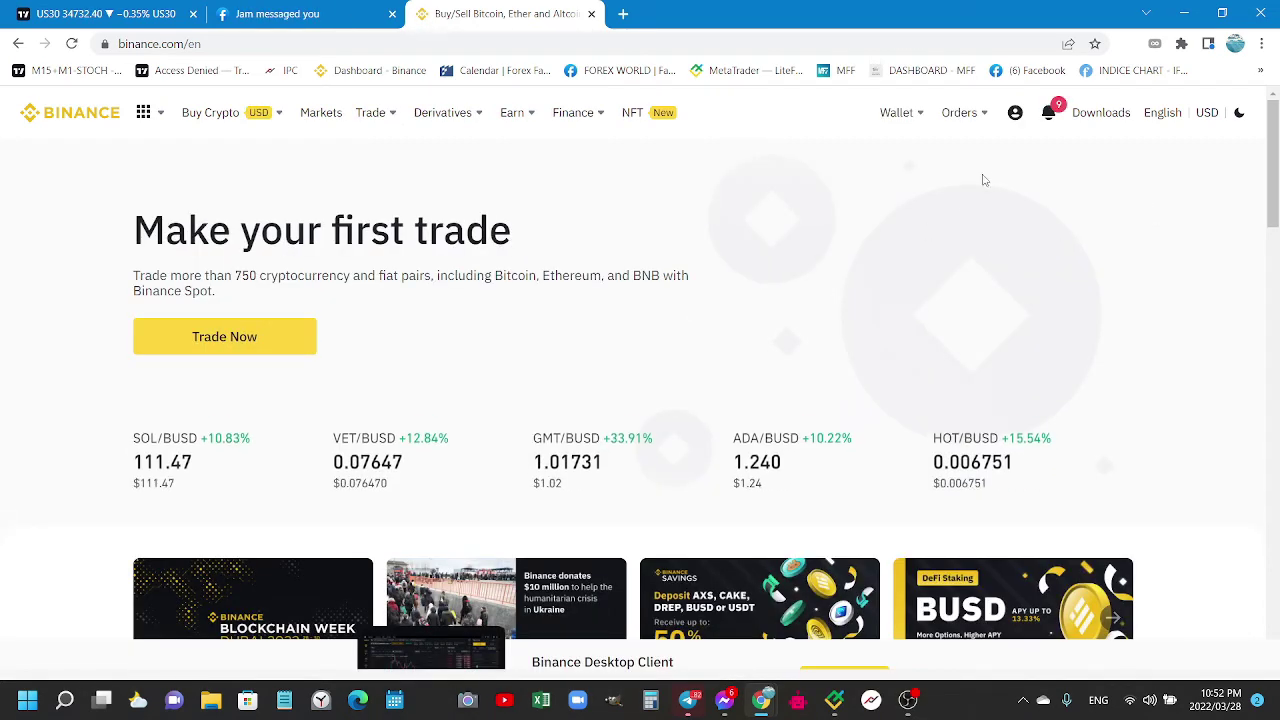
- Go to the Dashboard from the profile menu, then open Identification in the sidebar
mouse_move(1014, 118)
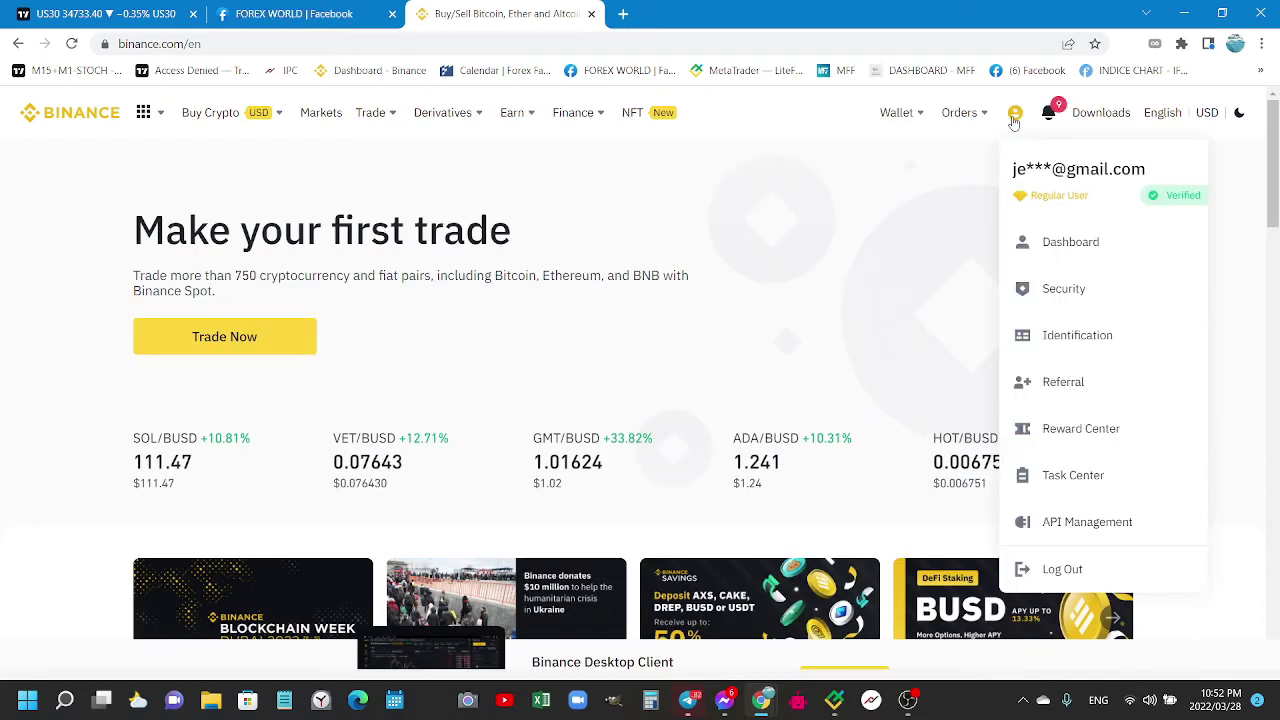
click(1070, 242)
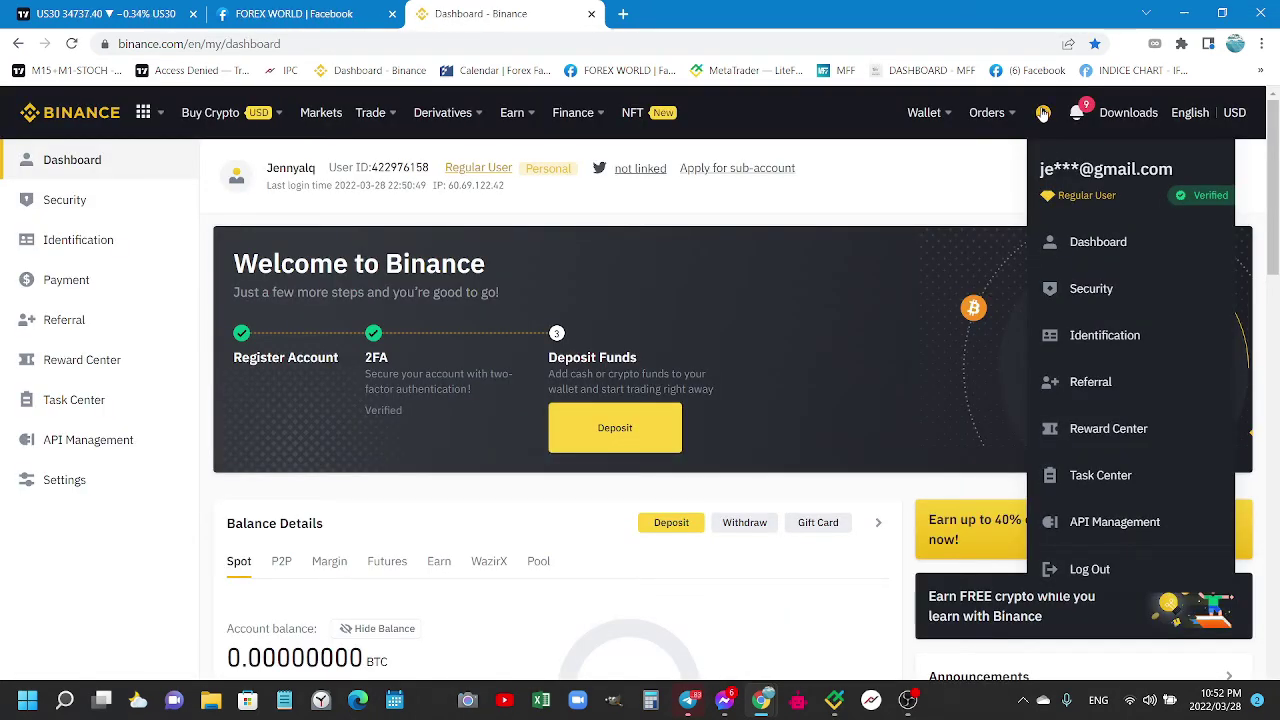
click(1118, 245)
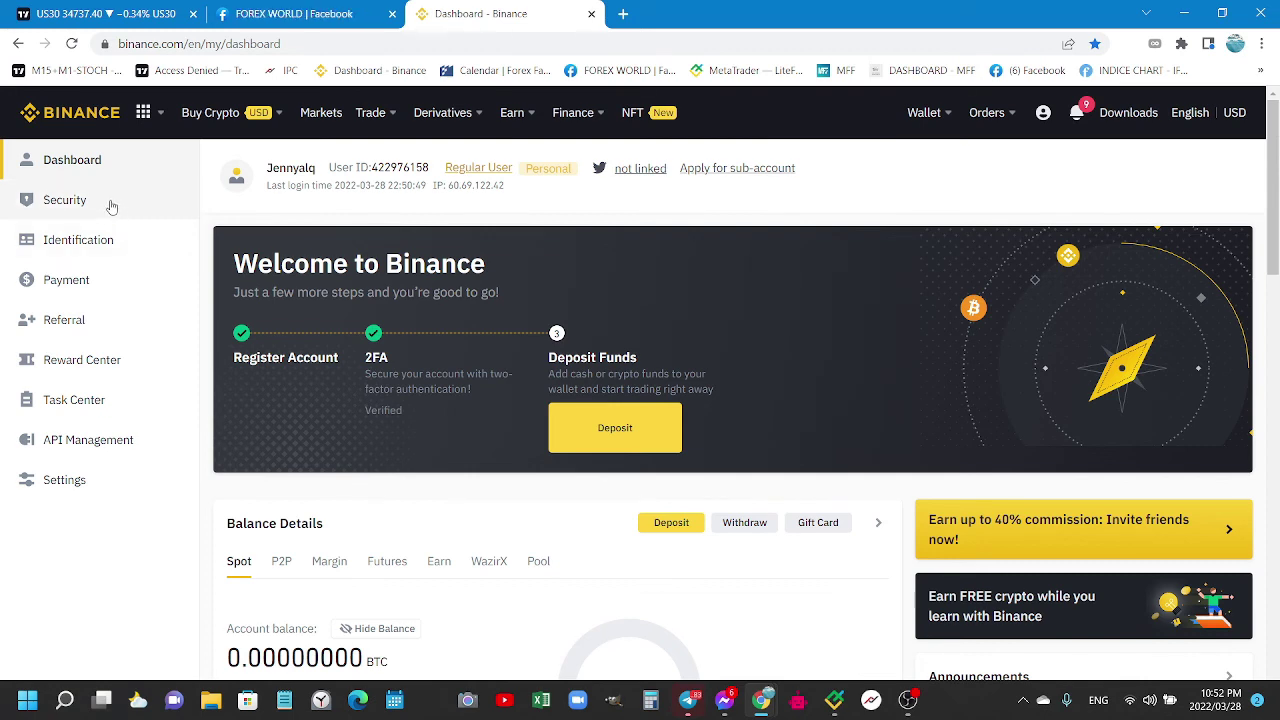
click(113, 245)
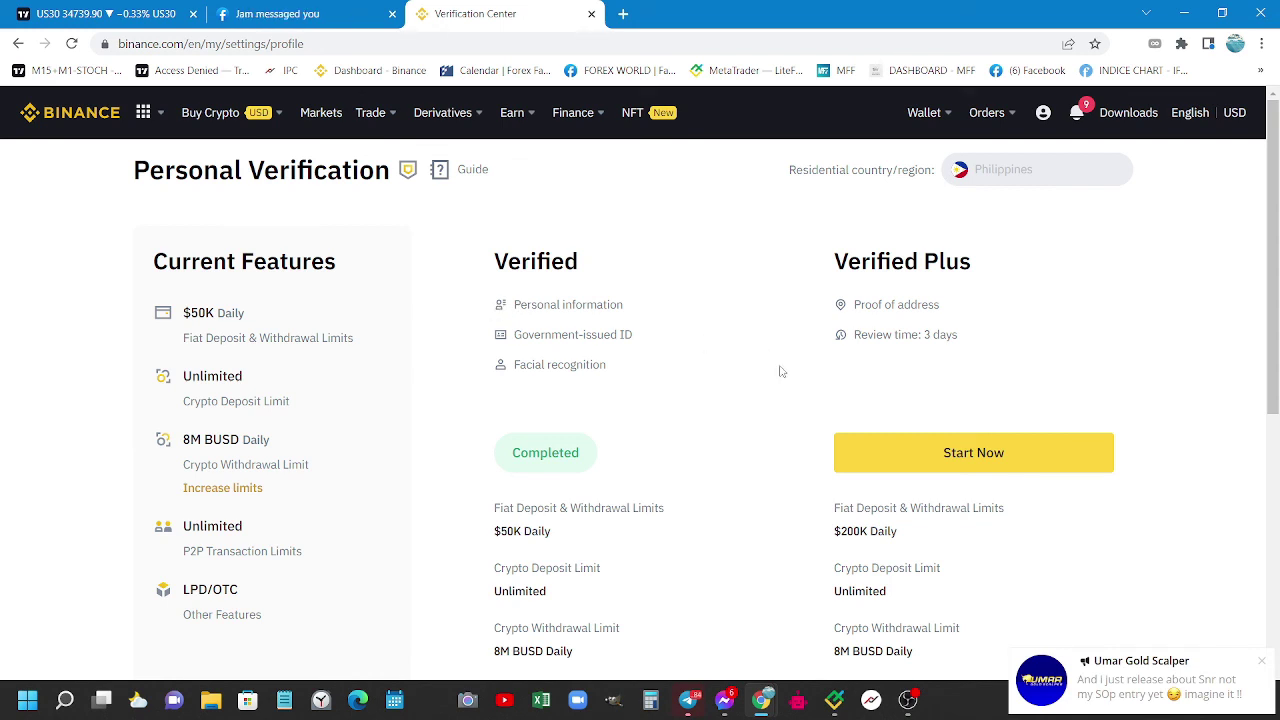
- Close the chat notification and review the Verified and Verified Plus limits
click(1262, 661)
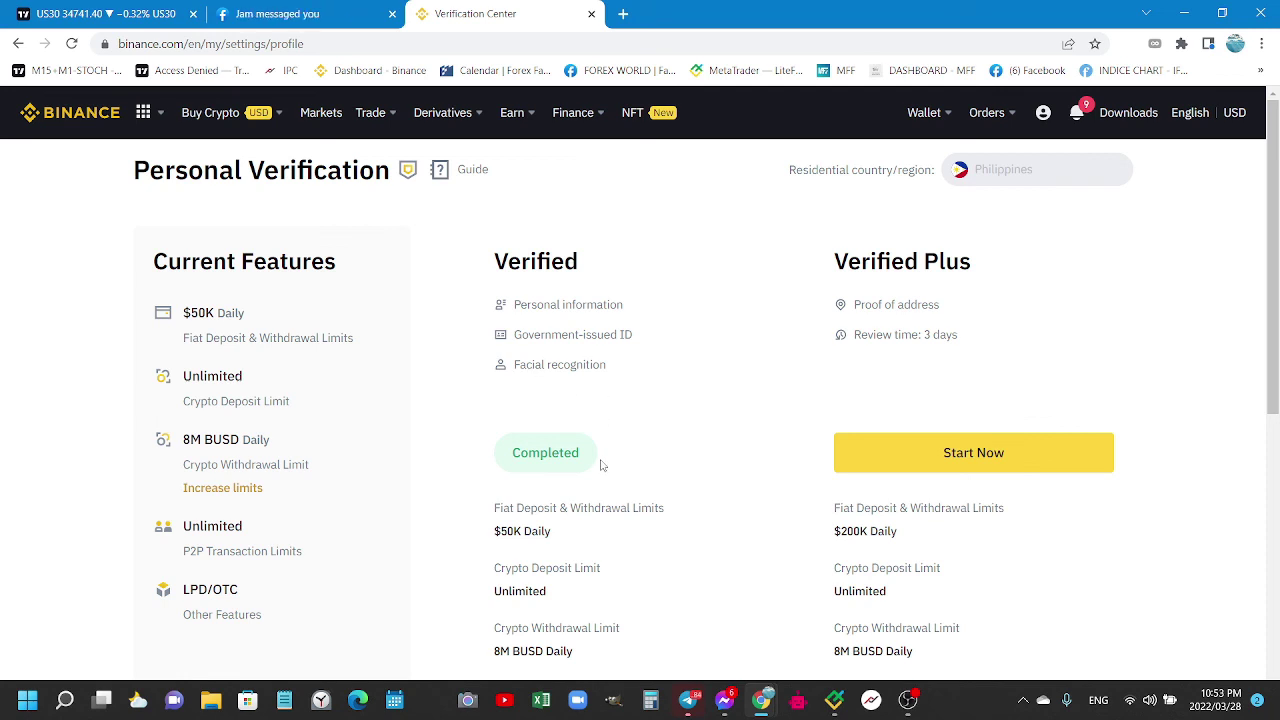
scroll(565, 460, down, 2)
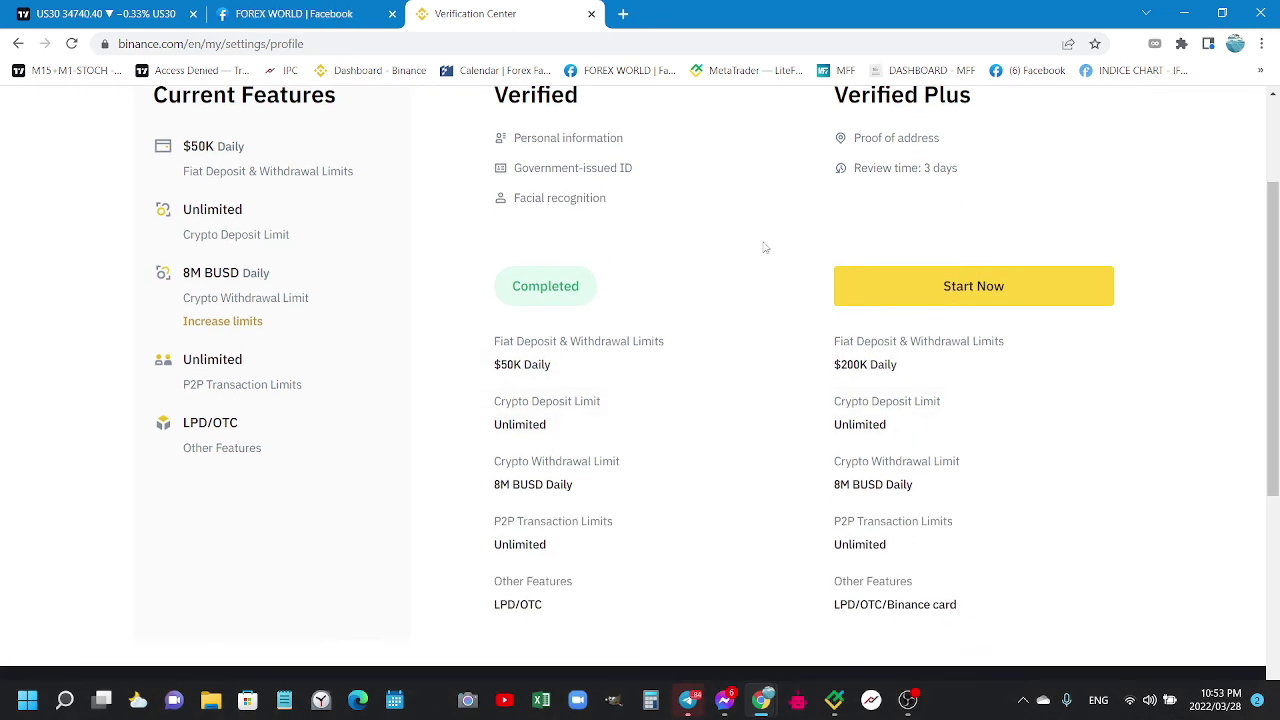
scroll(1074, 166, up, 2)
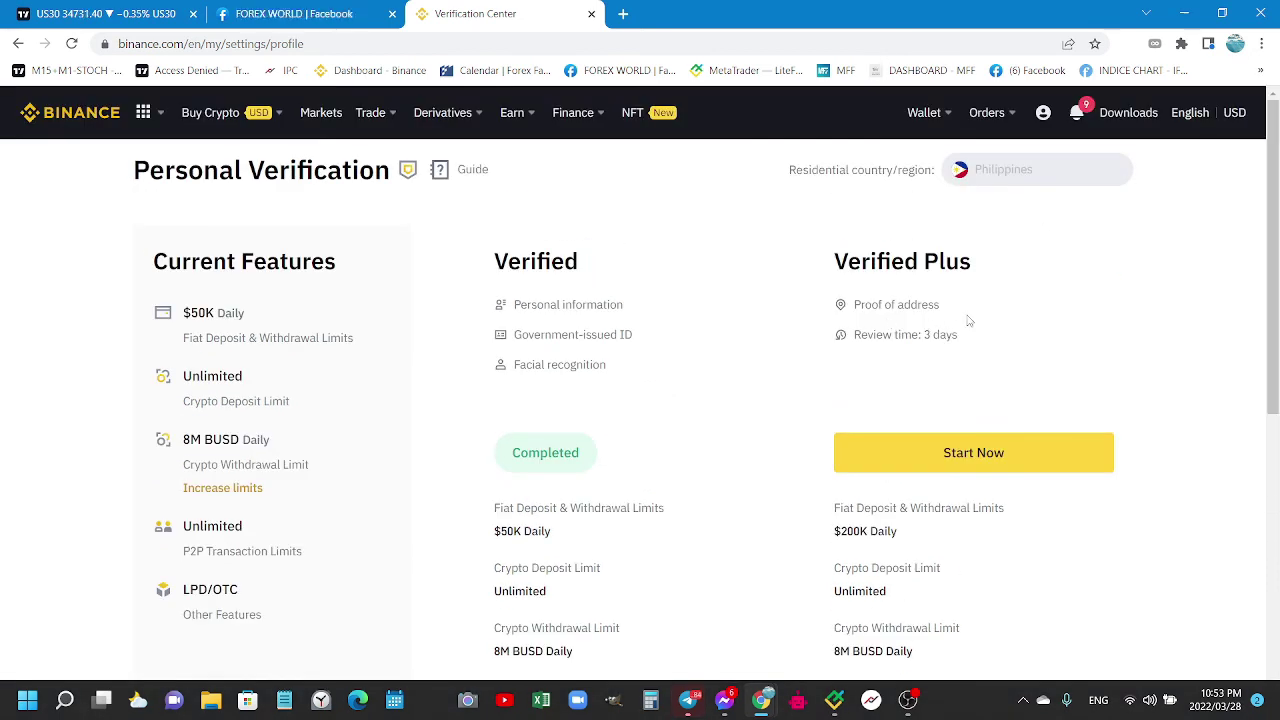
scroll(1057, 348, down, 5)
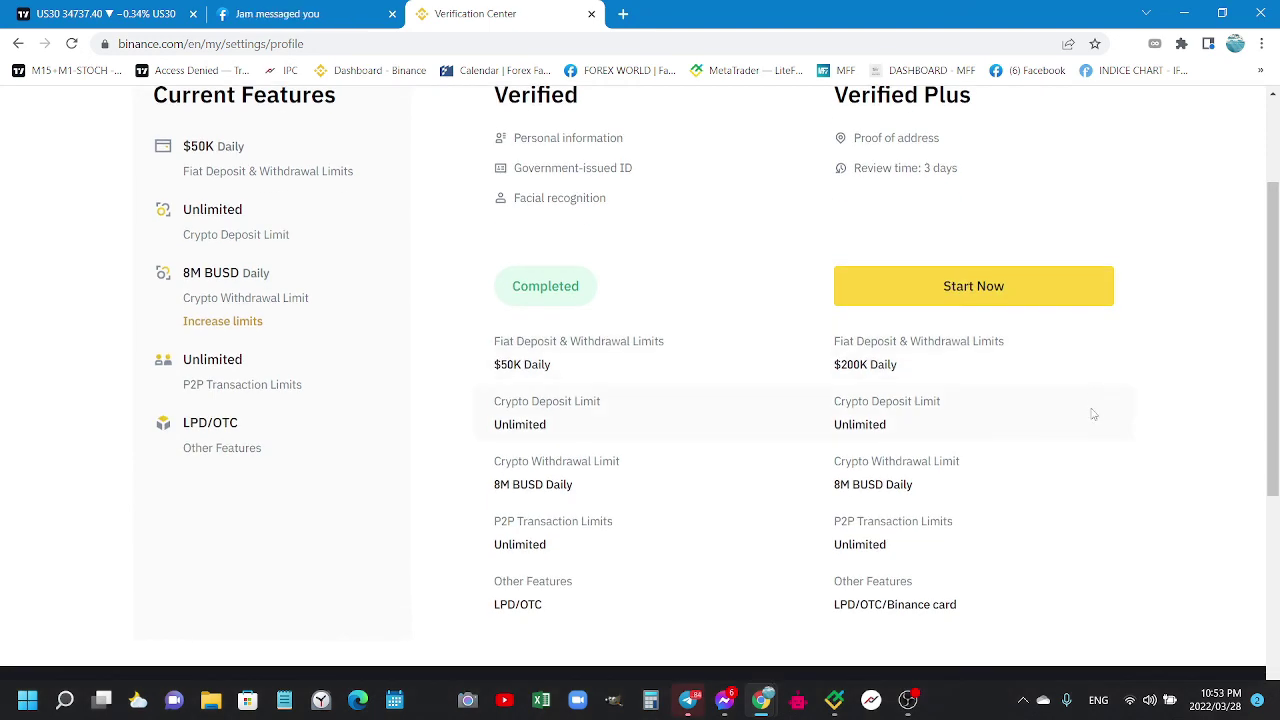
scroll(1126, 335, up, 5)
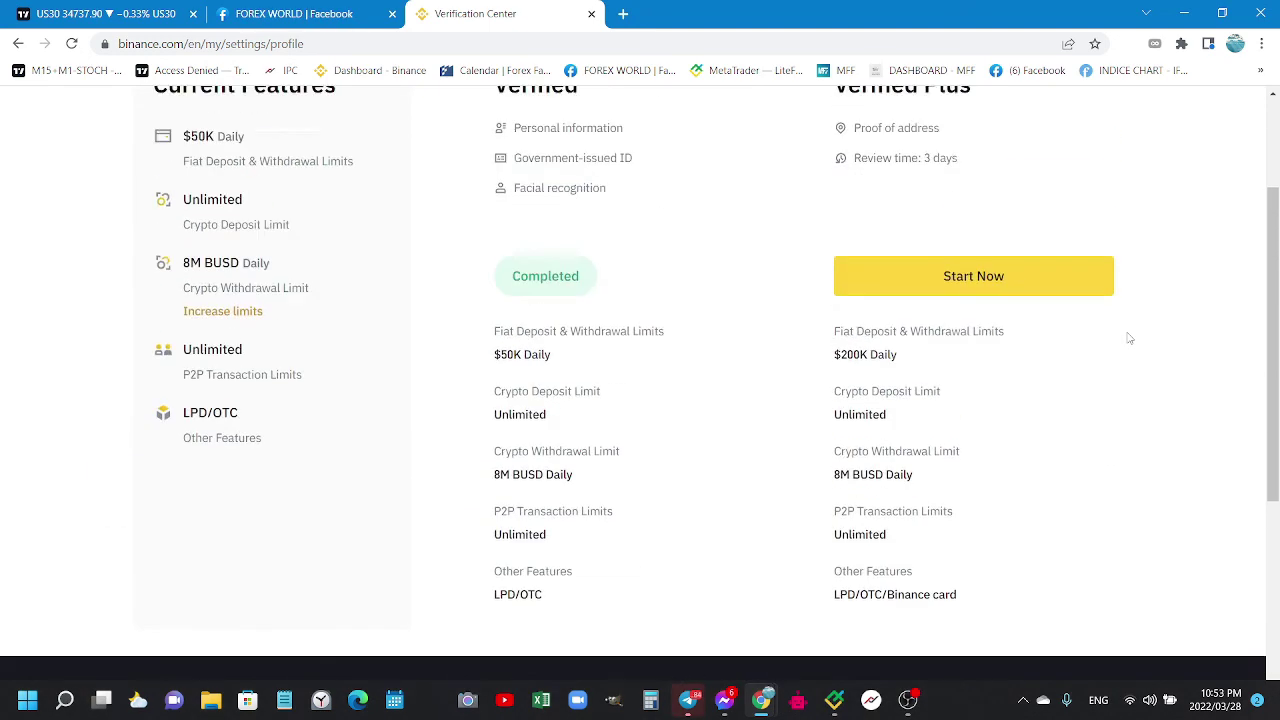